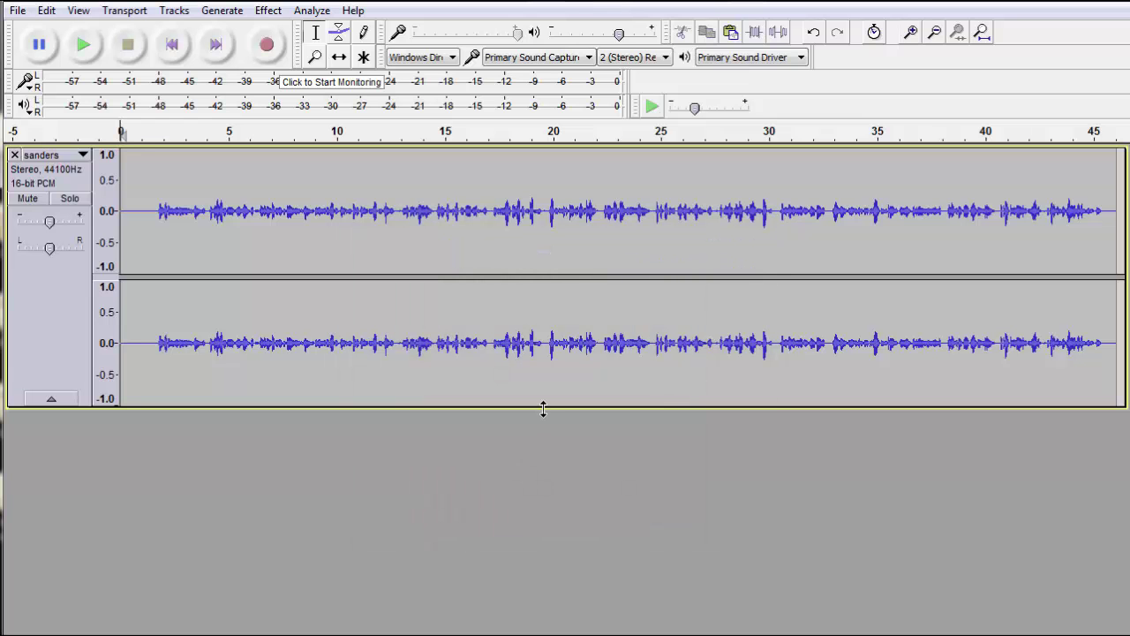
Step: Enlarge the stereo track and cut the silent lead-in so the speech starts at 0
{"action": "left_click_drag", "start_coordinate": [543, 409], "coordinate": [531, 591]}
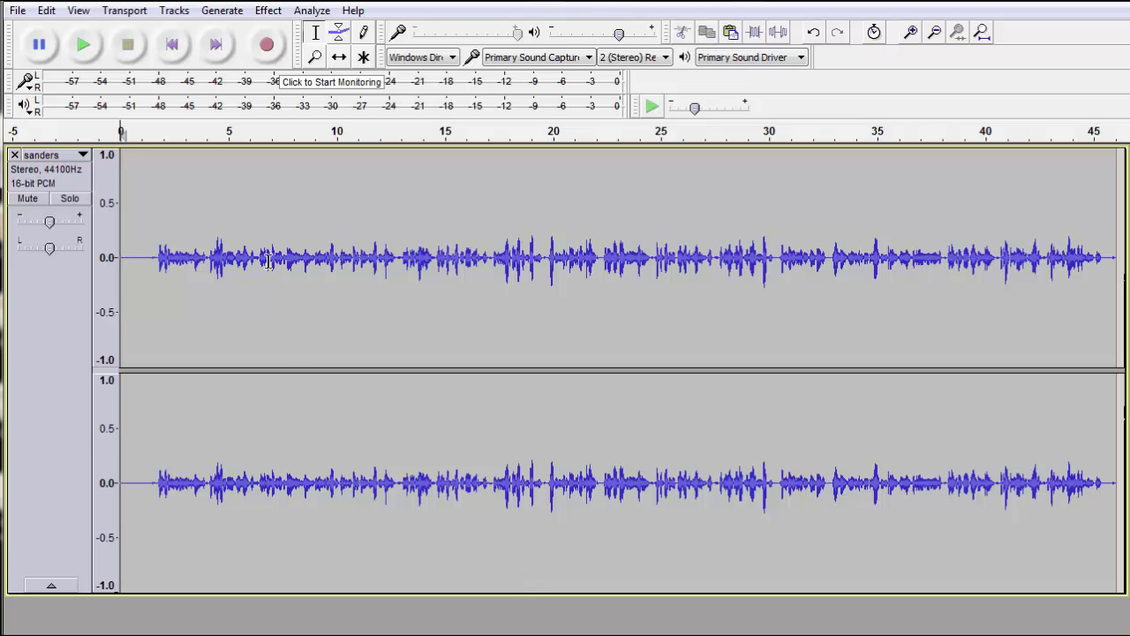
{"action": "left_click_drag", "start_coordinate": [106, 173], "coordinate": [135, 181]}
{"action": "left_click_drag", "start_coordinate": [49, 225], "coordinate": [52, 224]}
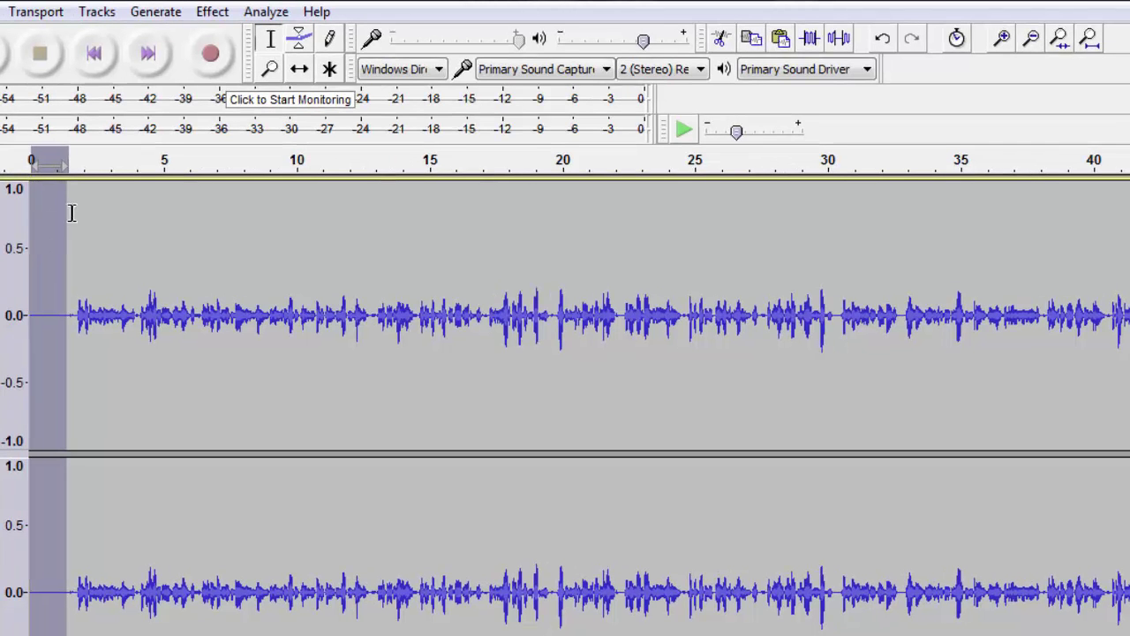
{"action": "left_click", "coordinate": [722, 40]}
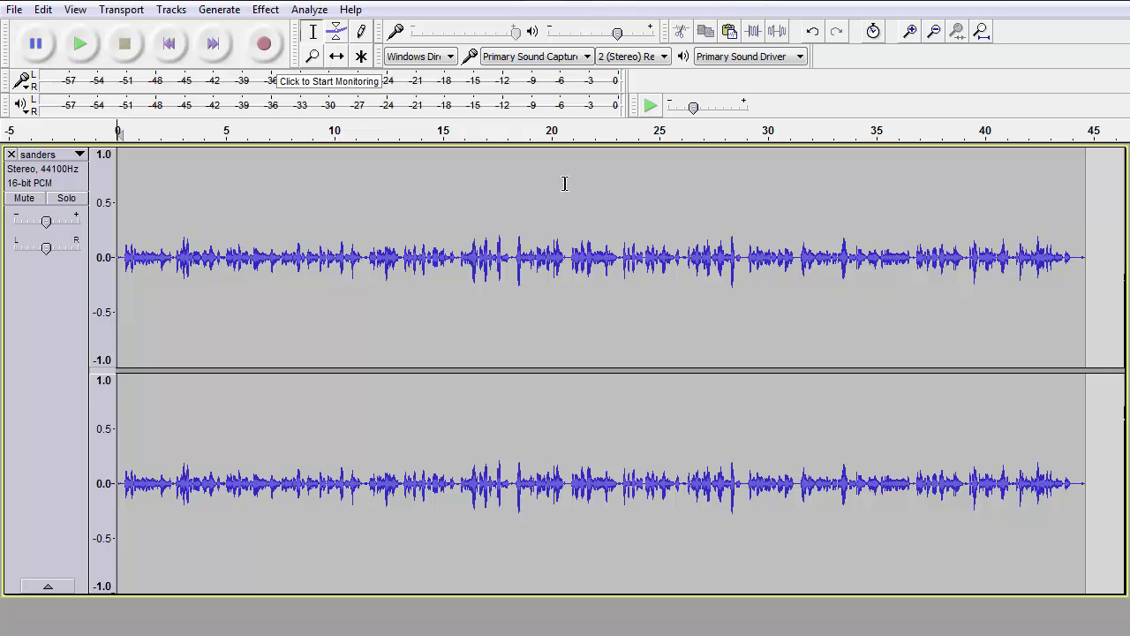
{"action": "left_click", "coordinate": [78, 46]}
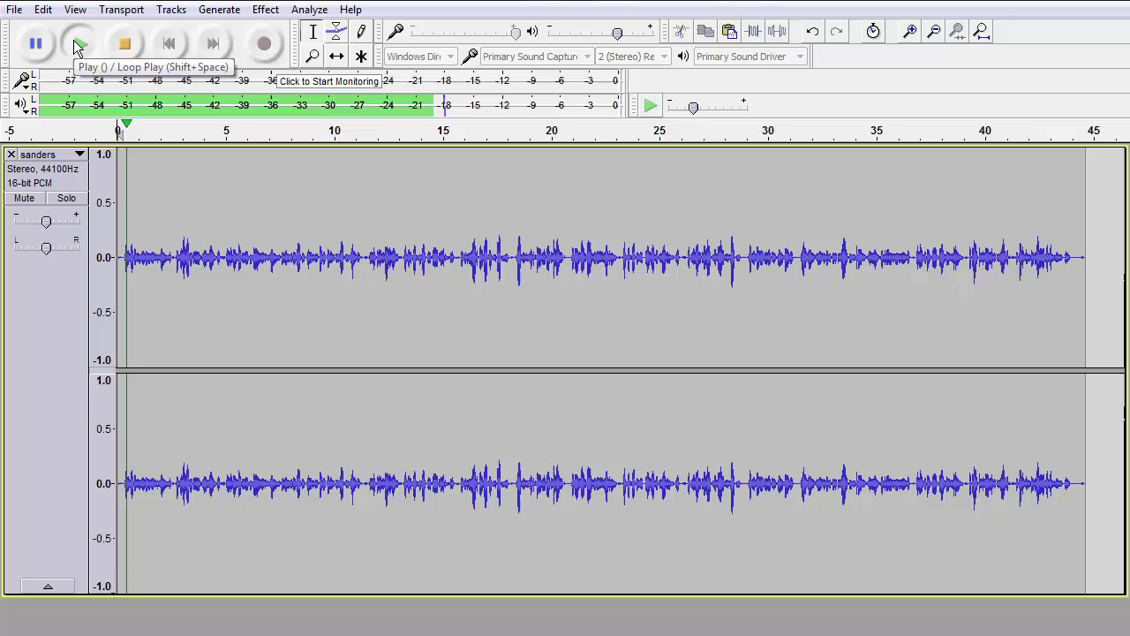
{"action": "left_click", "coordinate": [122, 46]}
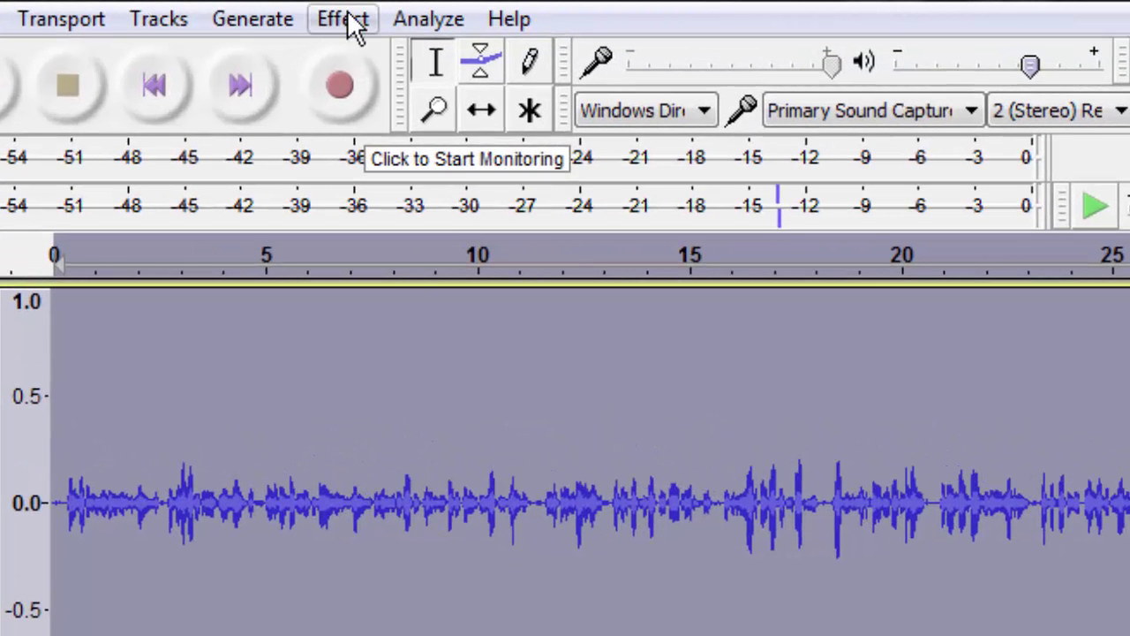
Step: Open Change Tempo and set a -8 percent change, stretching 44.63 s to 48.51 s
{"action": "left_click", "coordinate": [345, 19]}
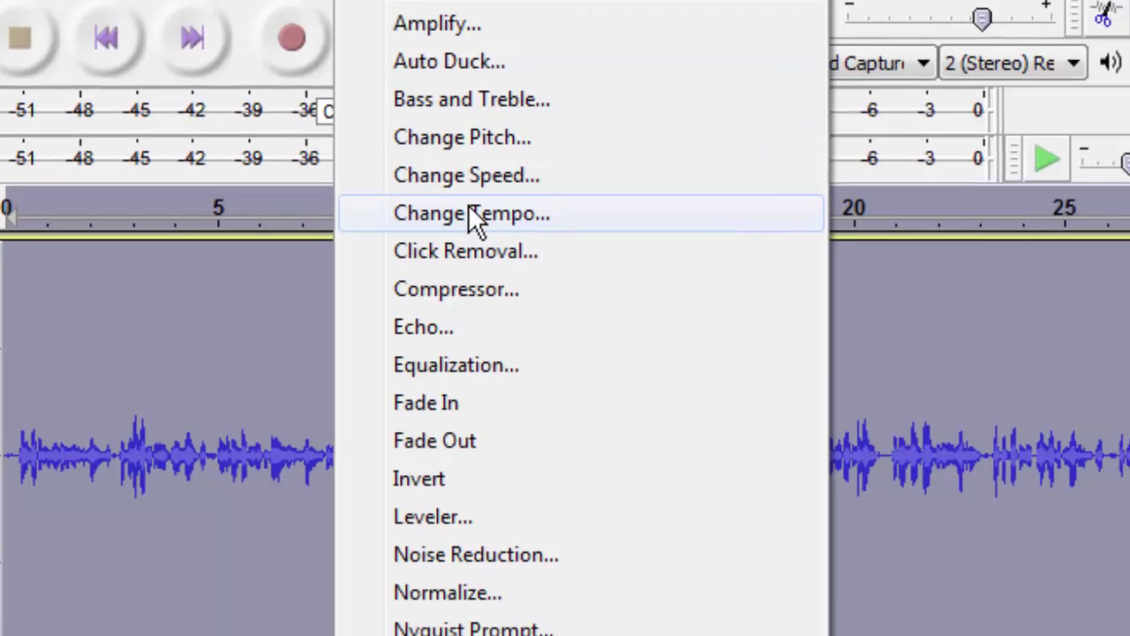
{"action": "left_click", "coordinate": [518, 258]}
{"action": "type", "text": "0"}
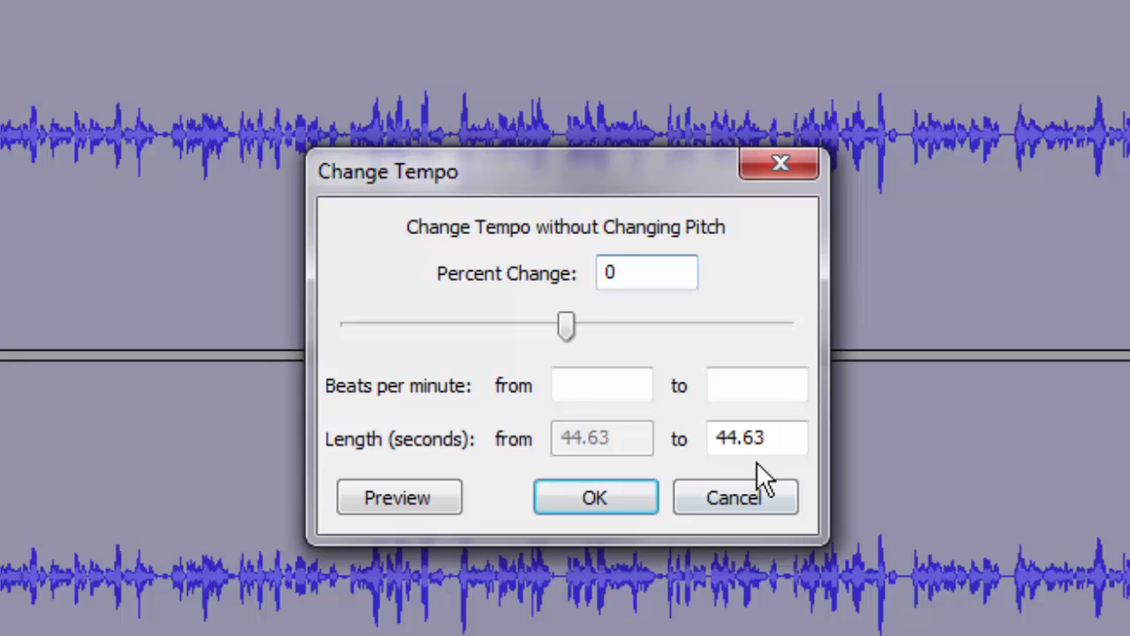
{"action": "left_click", "coordinate": [777, 435]}
{"action": "left_click_drag", "start_coordinate": [777, 436], "coordinate": [718, 439]}
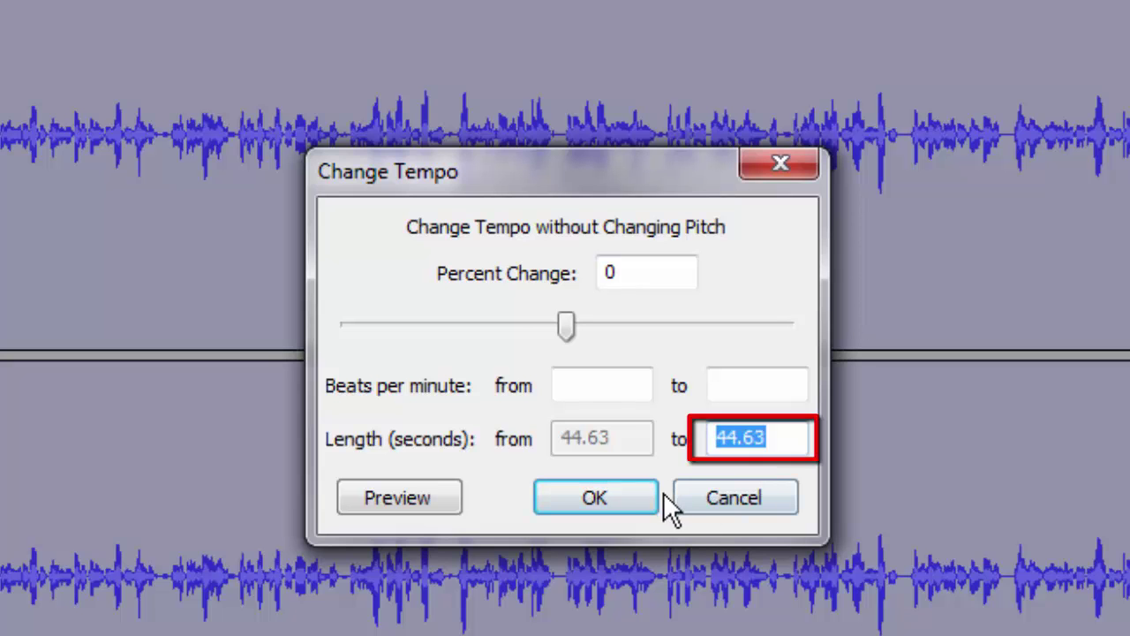
{"action": "left_click", "coordinate": [567, 325]}
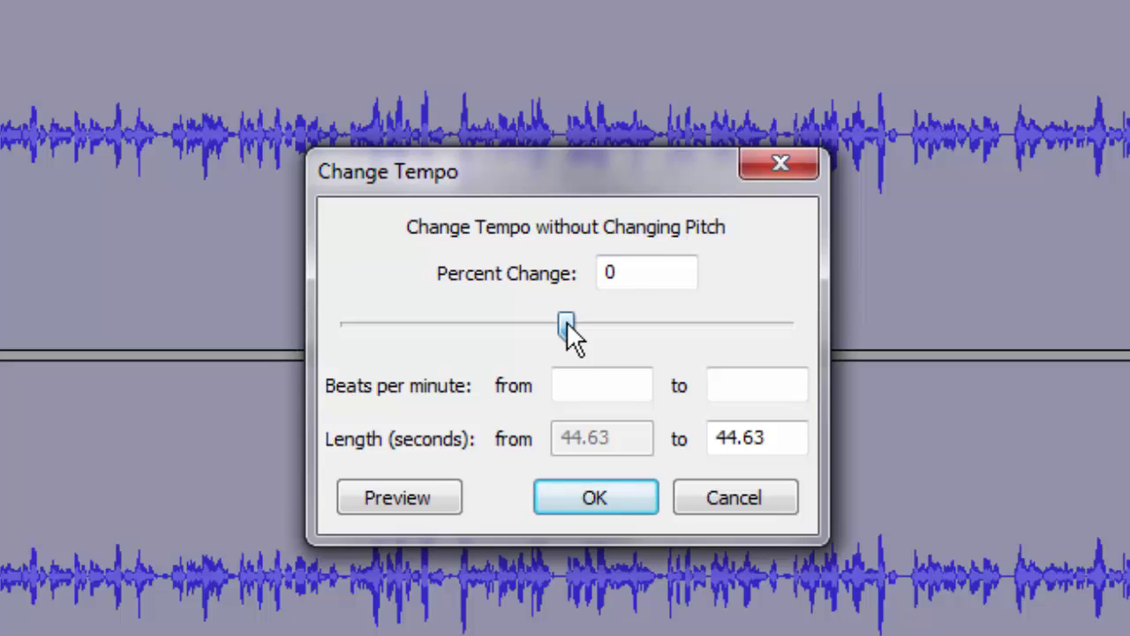
{"action": "left_click_drag", "start_coordinate": [568, 325], "coordinate": [550, 323]}
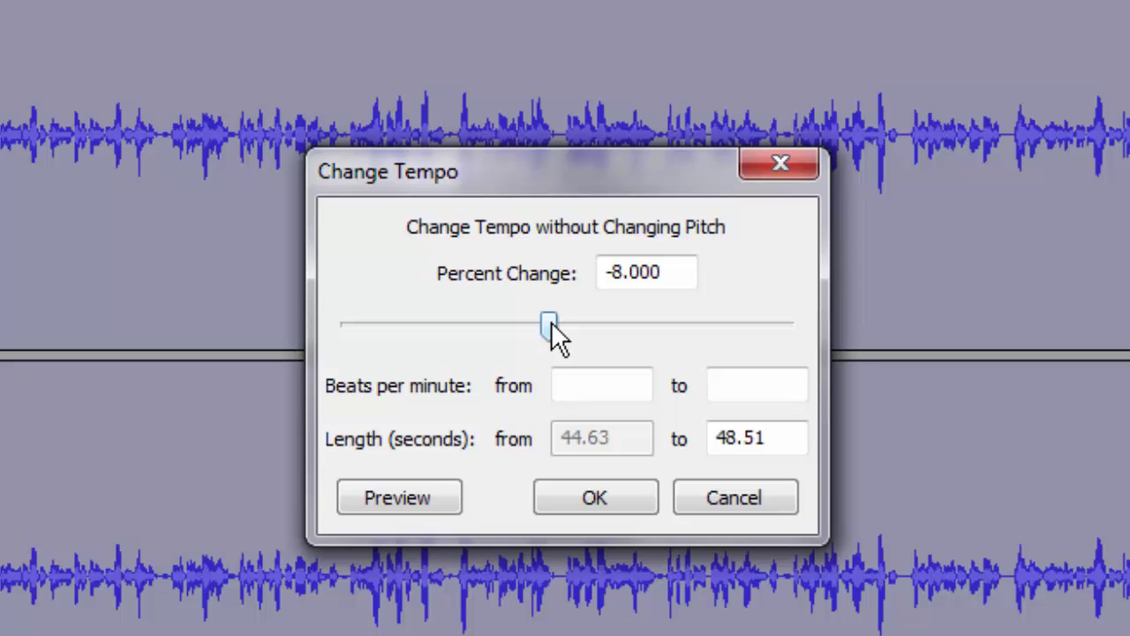
Step: Preview the slowdown, then change the tempo to -10 percent (49.59 s) and preview again
{"action": "left_click", "coordinate": [408, 496]}
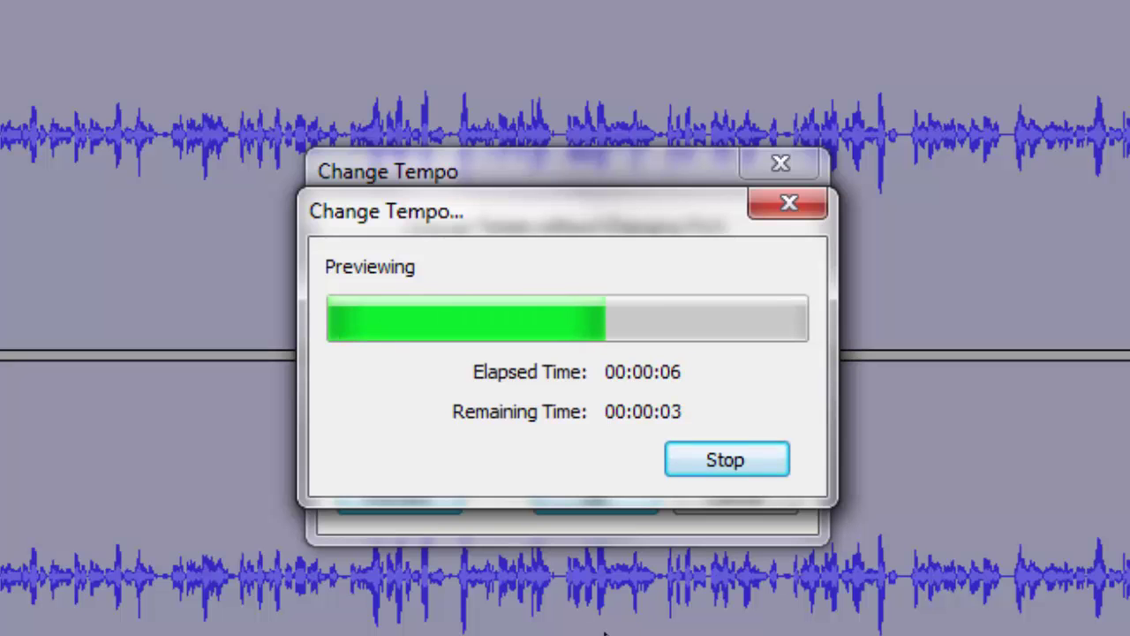
{"action": "left_click", "coordinate": [749, 461]}
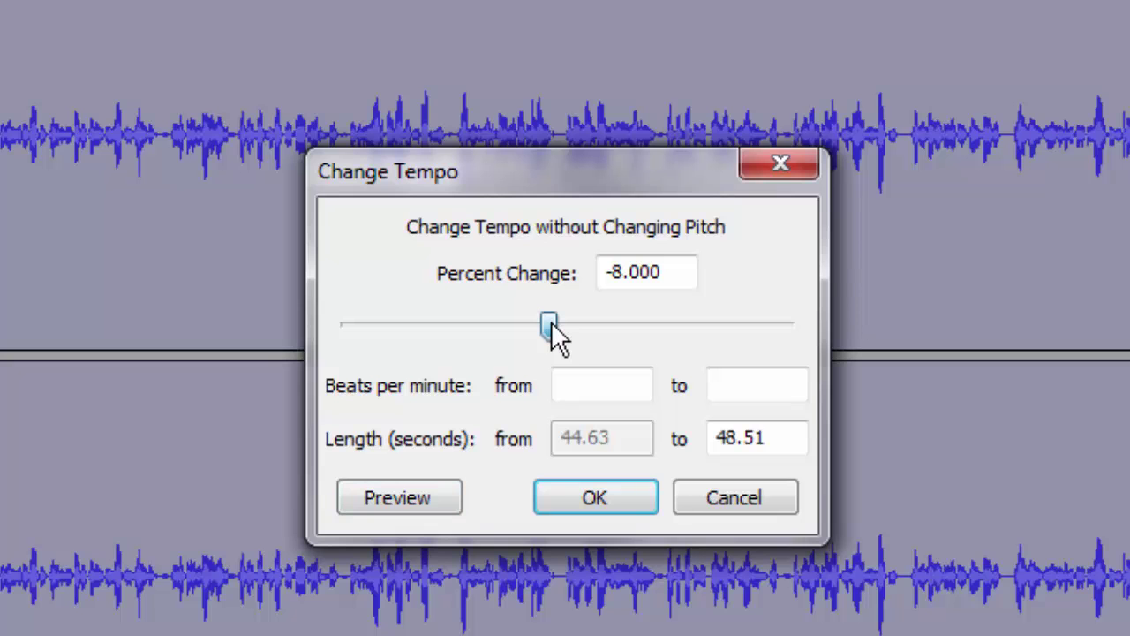
{"action": "left_click_drag", "start_coordinate": [551, 322], "coordinate": [546, 322]}
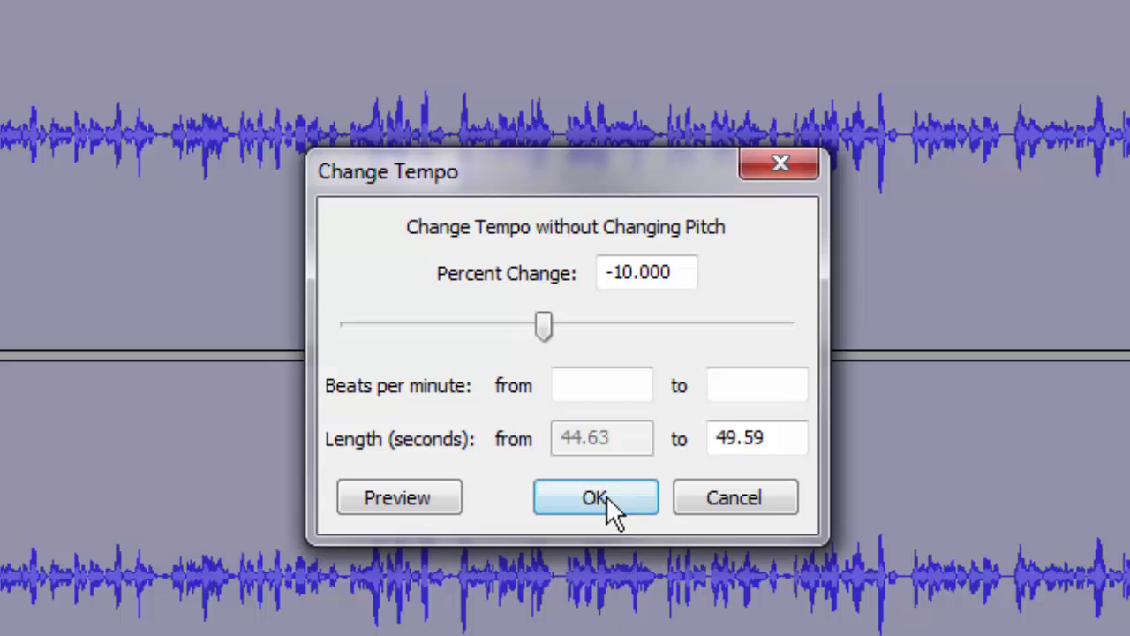
{"action": "key", "text": "shift+Tab"}
{"action": "left_click", "coordinate": [402, 495]}
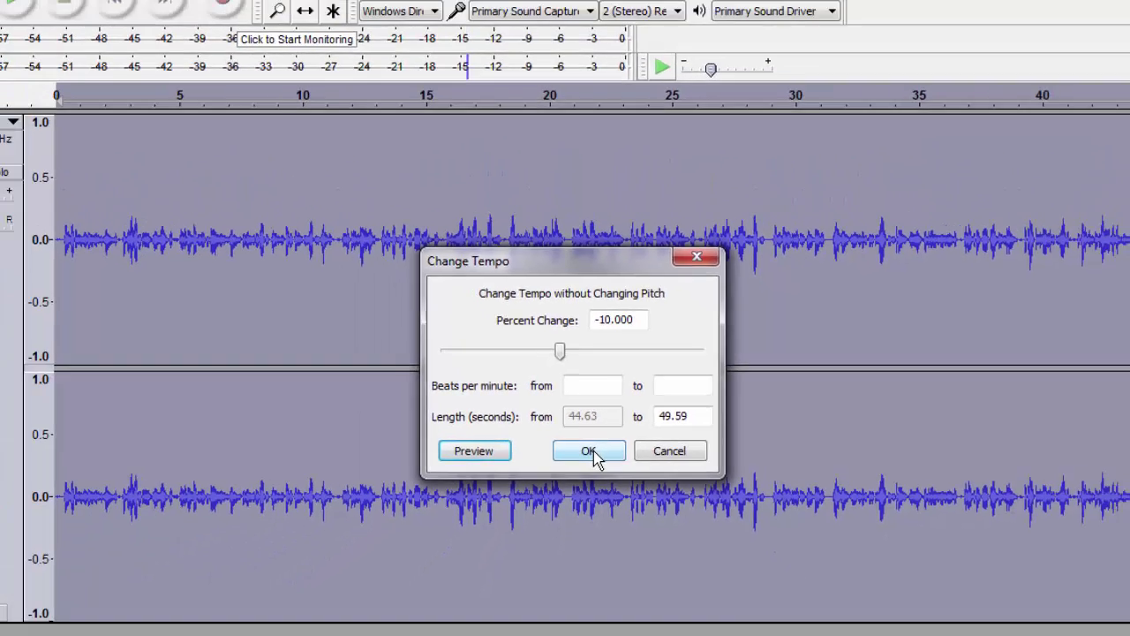
Step: Apply the -10 percent tempo change and fit the 49.6-second waveform in the window
{"action": "left_click", "coordinate": [597, 467]}
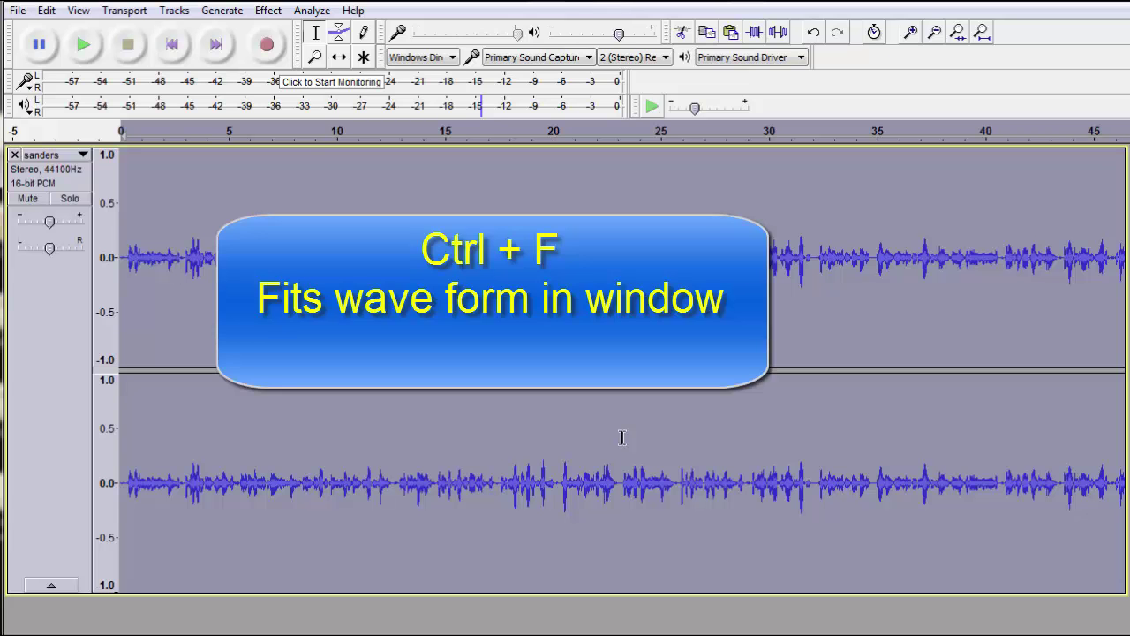
{"action": "key", "text": "ctrl+f"}
{"action": "key", "text": "ctrl+f"}
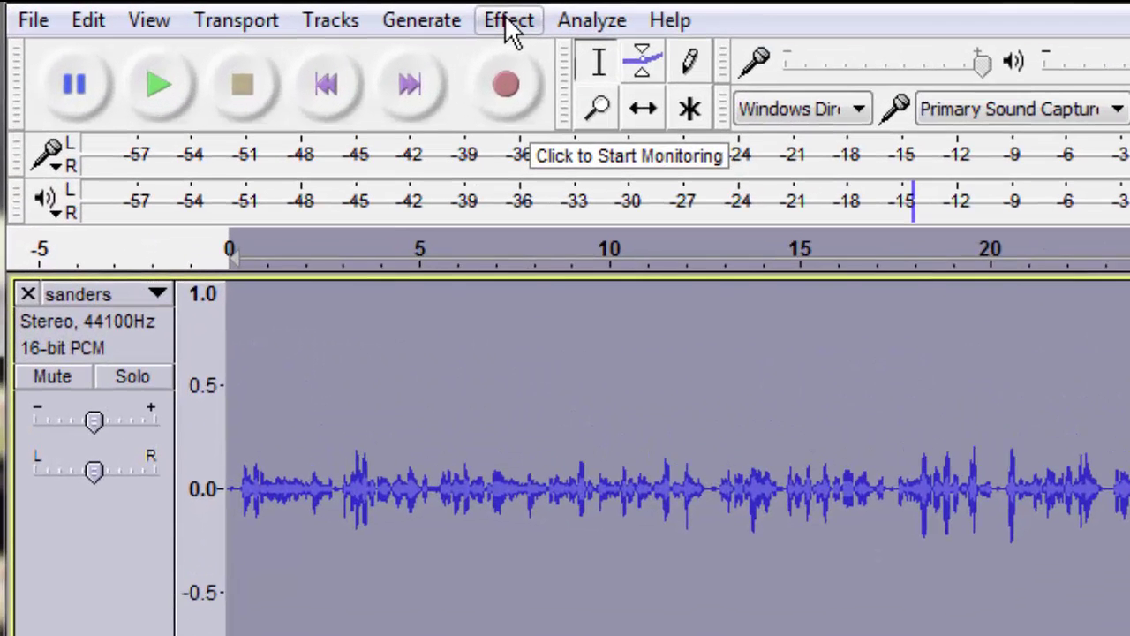
Step: Open Change Pitch and preview a small trial pitch drop
{"action": "left_click", "coordinate": [268, 11]}
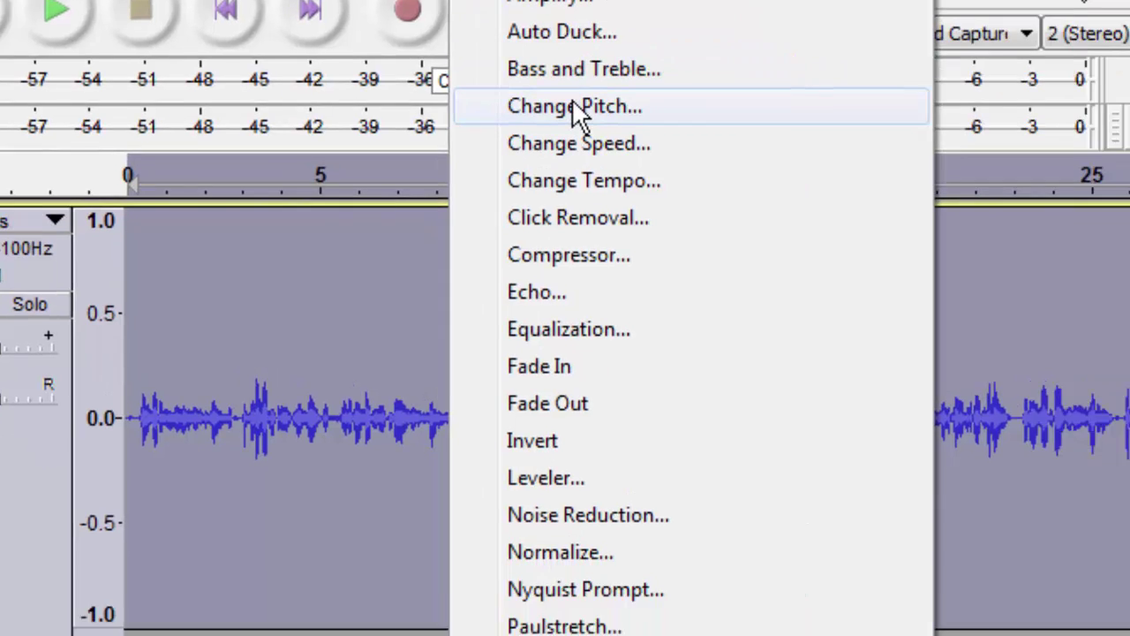
{"action": "left_click", "coordinate": [677, 185]}
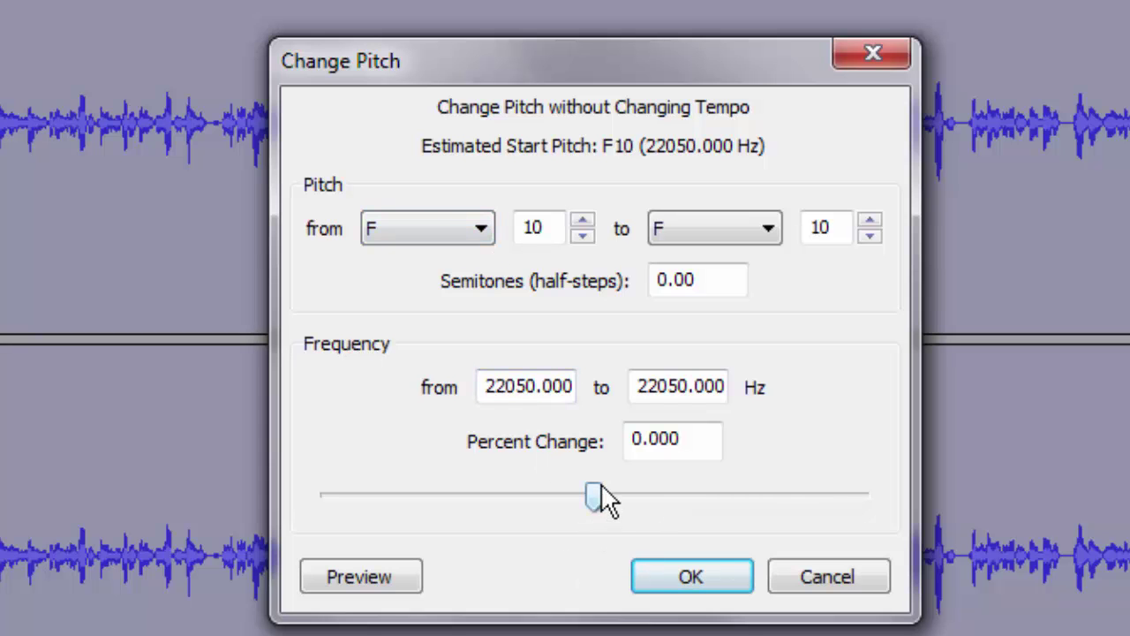
{"action": "left_click_drag", "start_coordinate": [593, 496], "coordinate": [583, 496]}
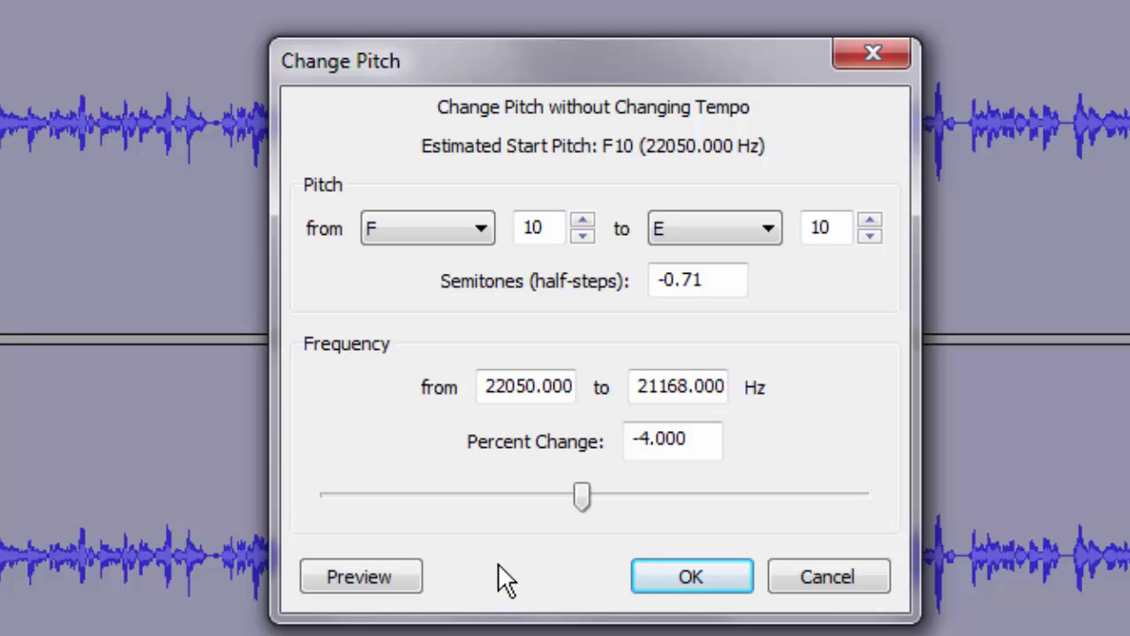
{"action": "left_click", "coordinate": [386, 583]}
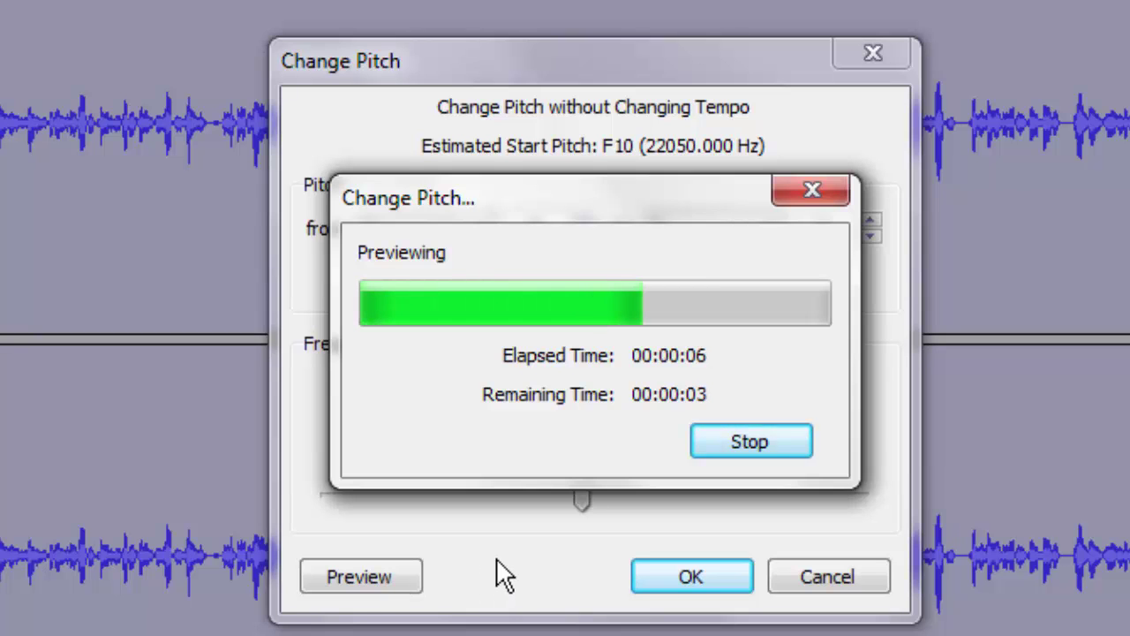
{"action": "left_click", "coordinate": [746, 439]}
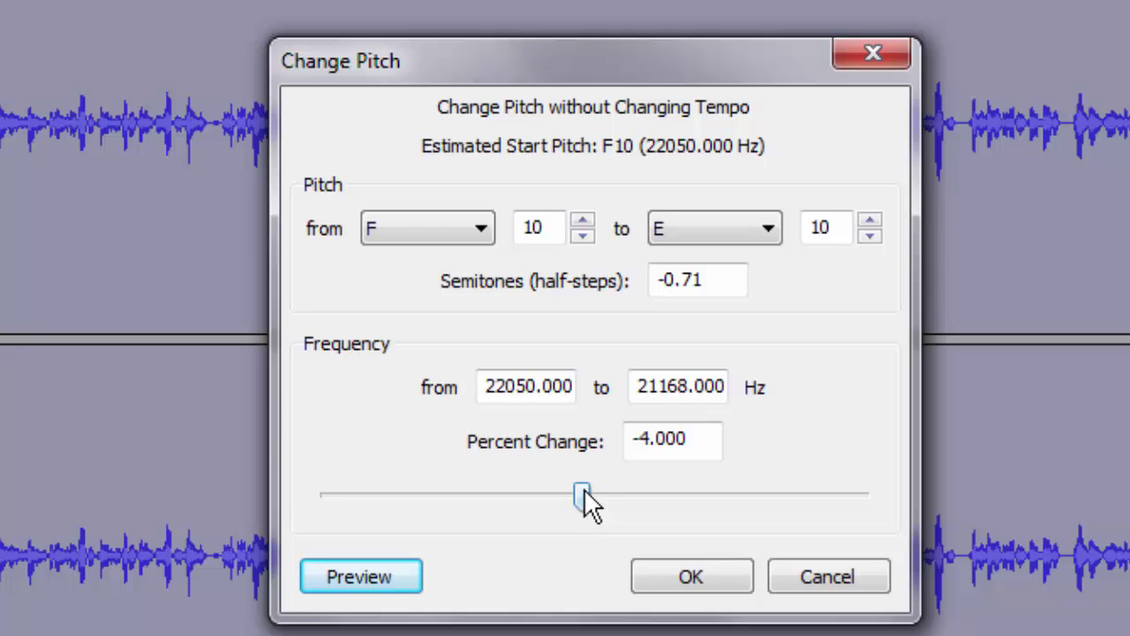
Step: Preview a -6 percent pitch drop, then settle on -4 percent (-0.71 semitones)
{"action": "left_click_drag", "start_coordinate": [581, 488], "coordinate": [575, 488]}
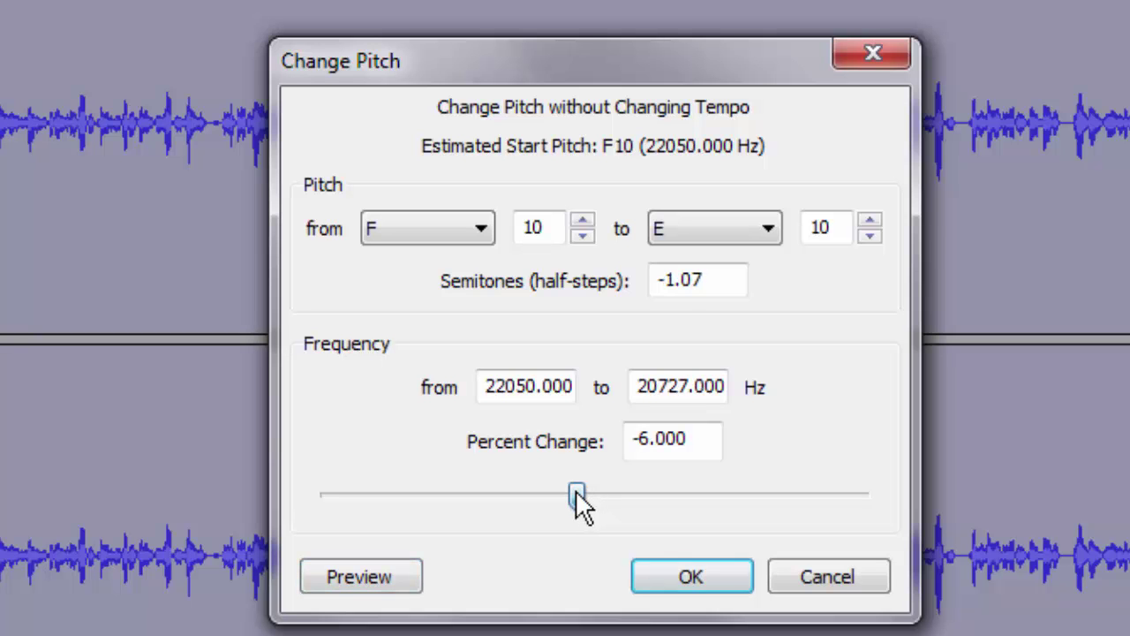
{"action": "left_click", "coordinate": [378, 572]}
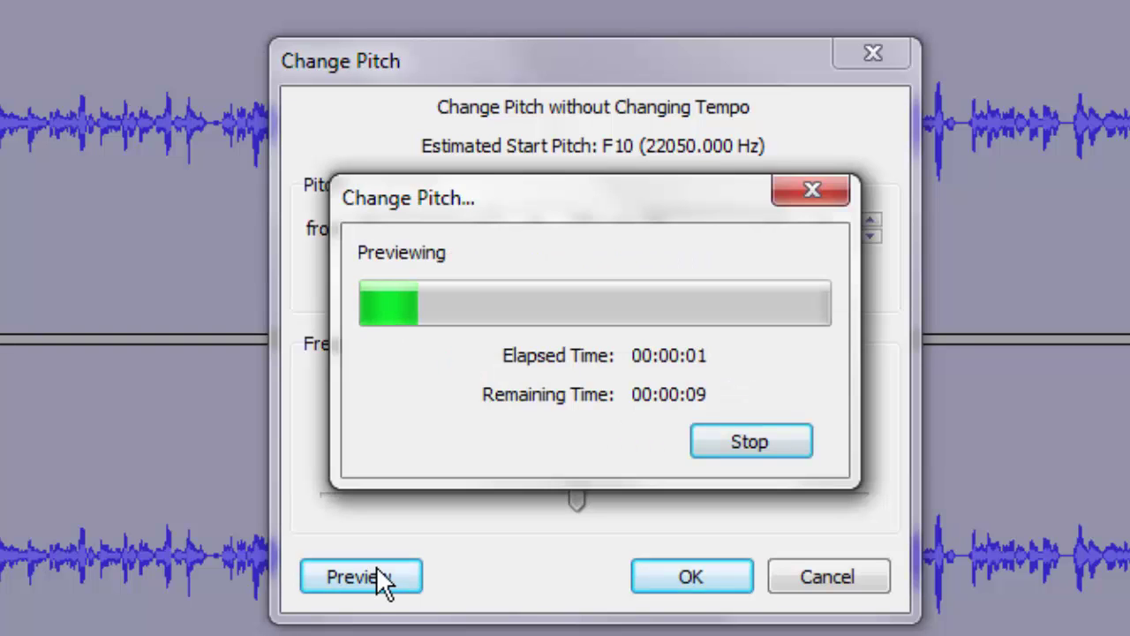
{"action": "left_click", "coordinate": [755, 435]}
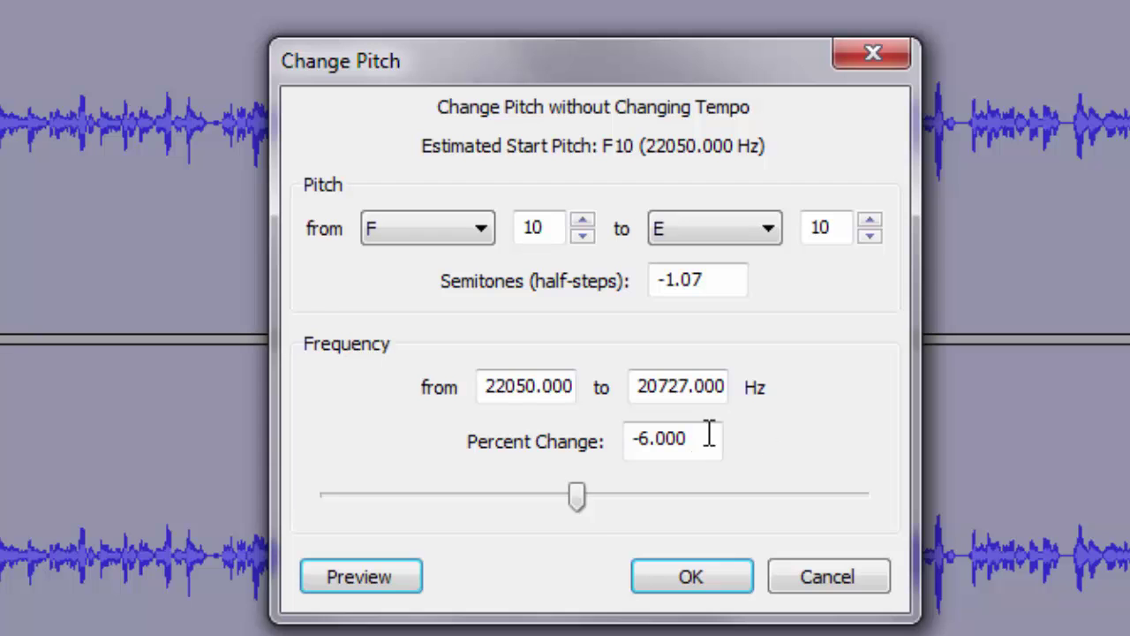
{"action": "left_click_drag", "start_coordinate": [577, 492], "coordinate": [584, 500]}
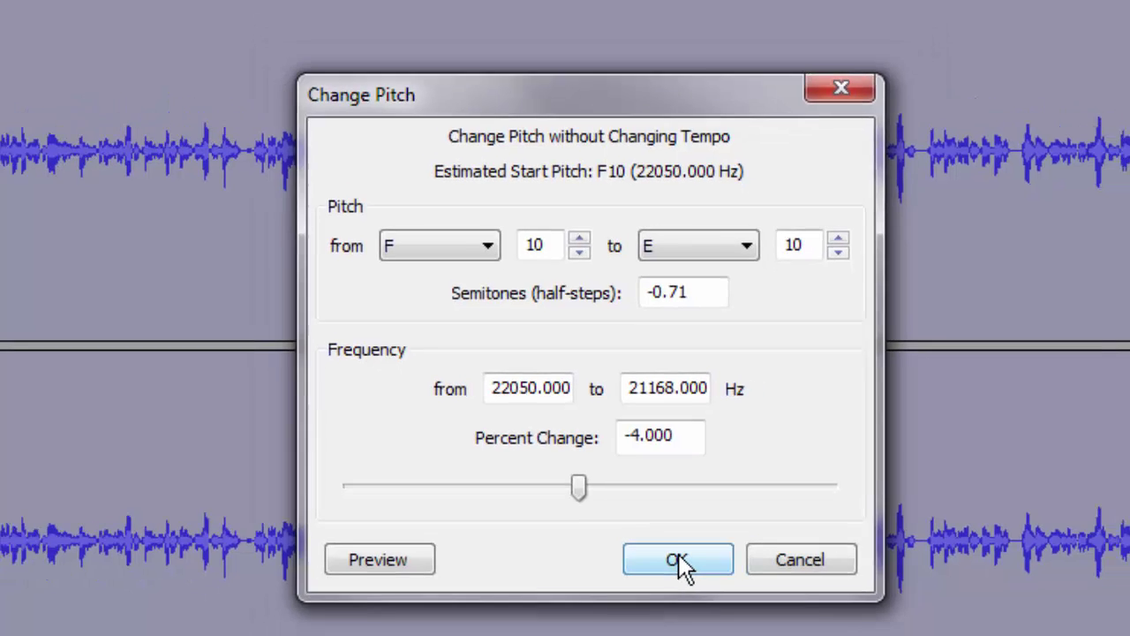
Step: Apply the -4 percent pitch change and play back the slowed, lower-pitched speech
{"action": "left_click", "coordinate": [678, 559]}
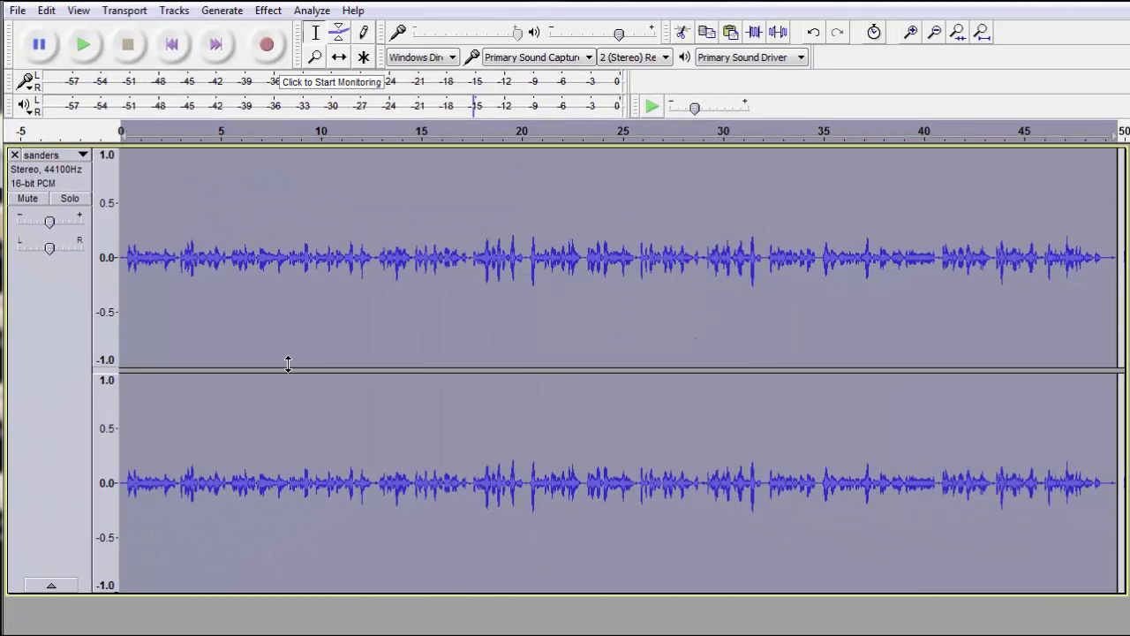
{"action": "left_click", "coordinate": [85, 46]}
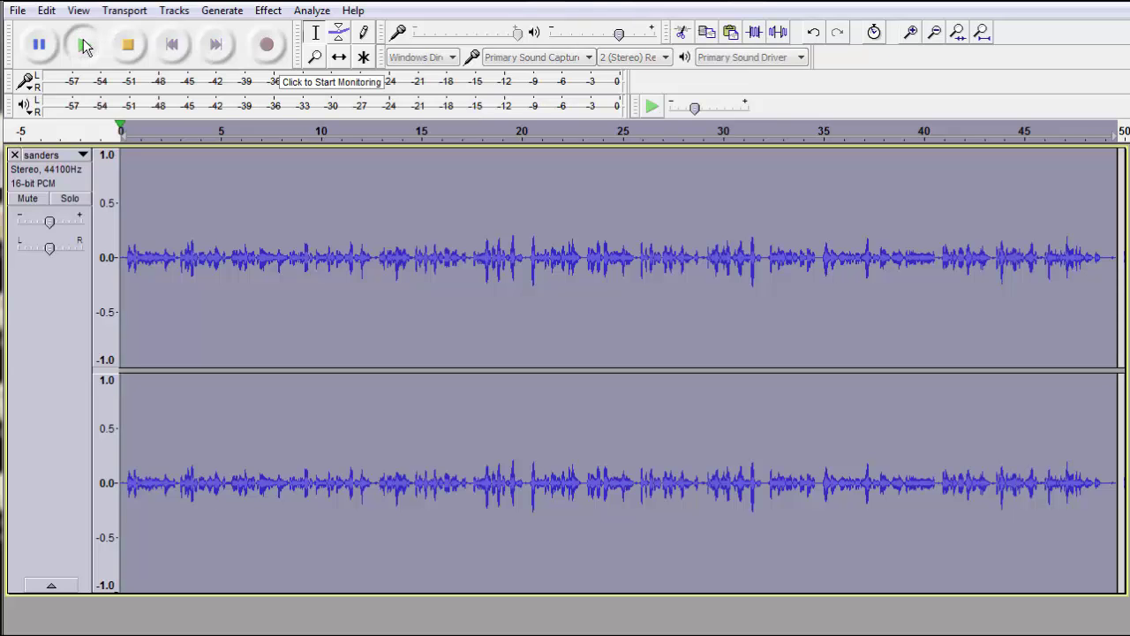
{"action": "left_click", "coordinate": [129, 46]}
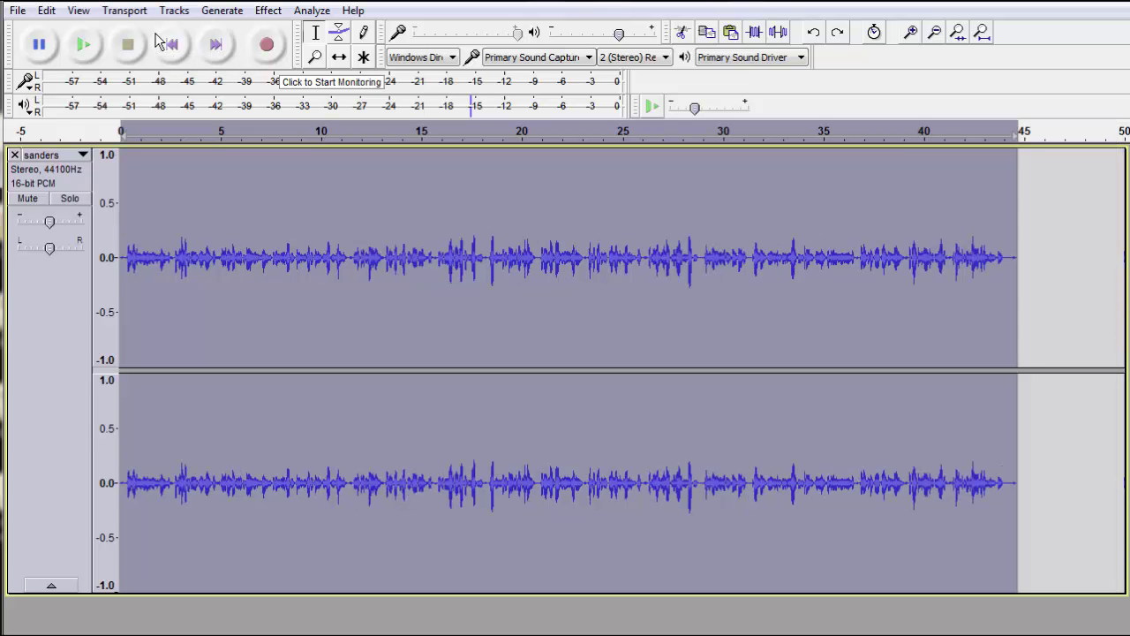
Step: Play the restored 44.6-second original clip to compare it with the edited version
{"action": "left_click", "coordinate": [83, 45]}
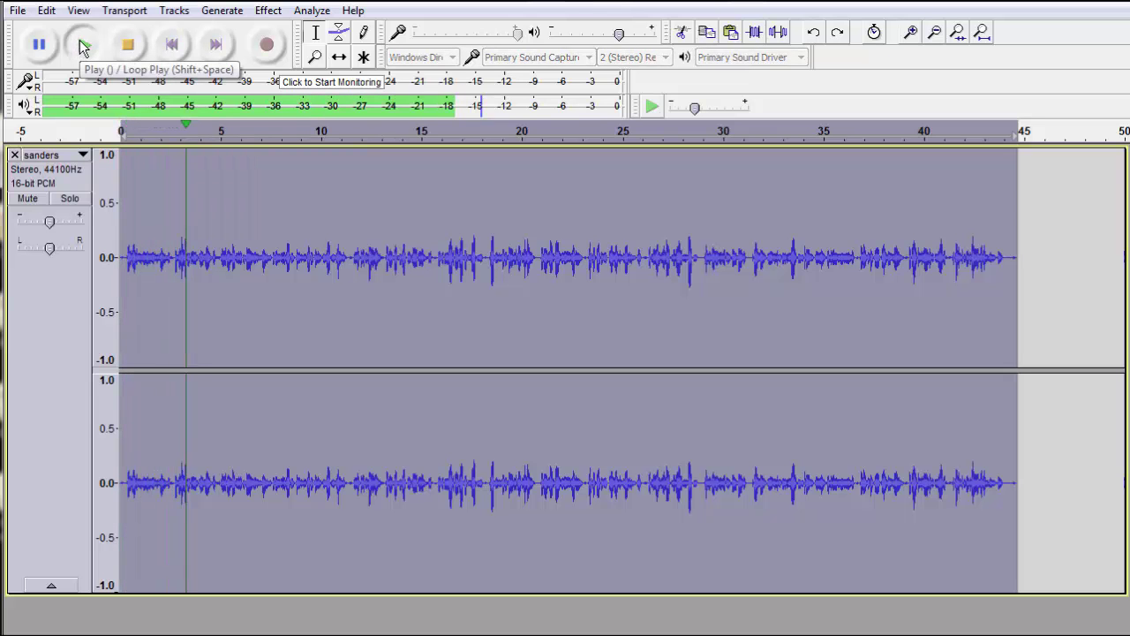
{"action": "left_click", "coordinate": [127, 44]}
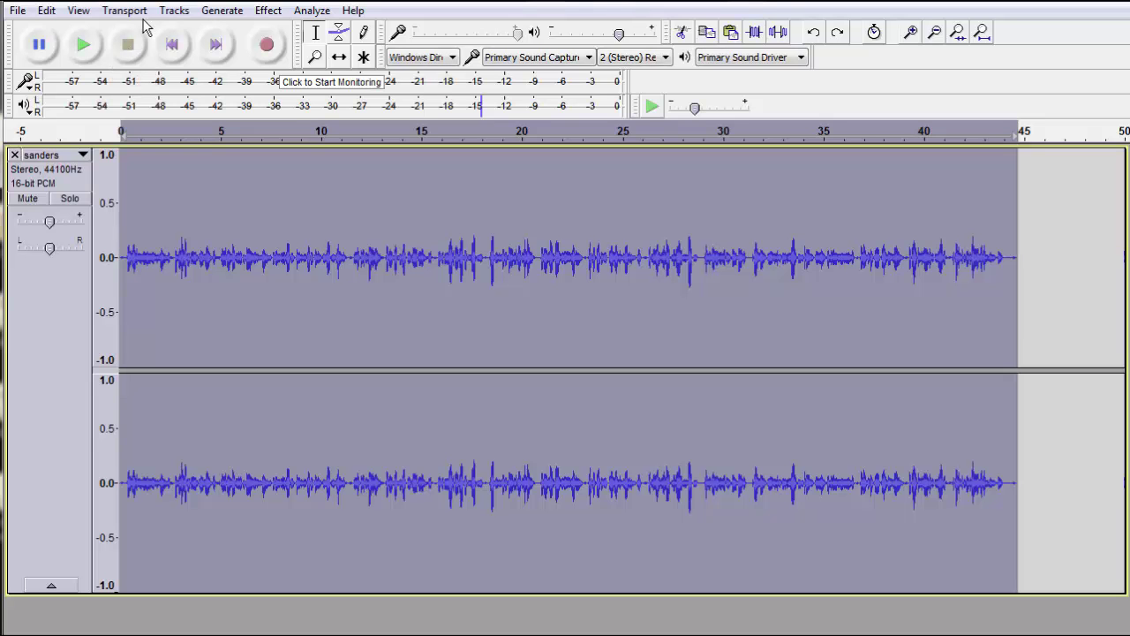